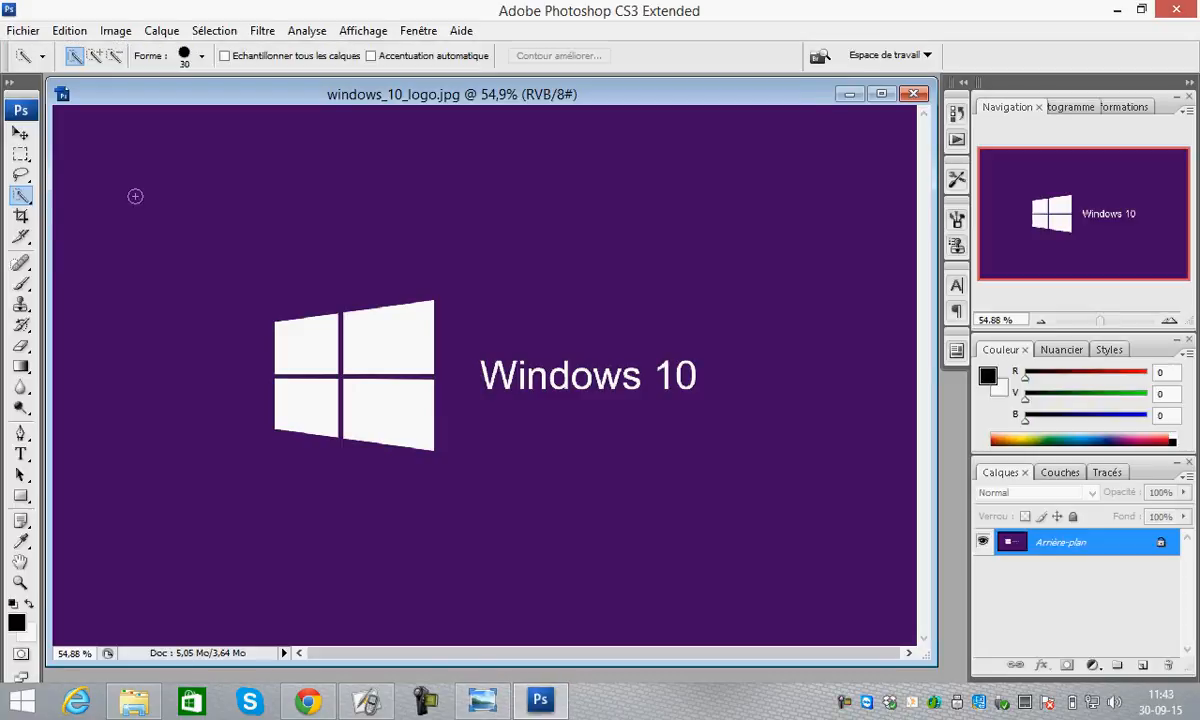
- Select the purple background around the logo and text with the Magic Wand tool and check the selection edges around the letters
left_click(21, 193)
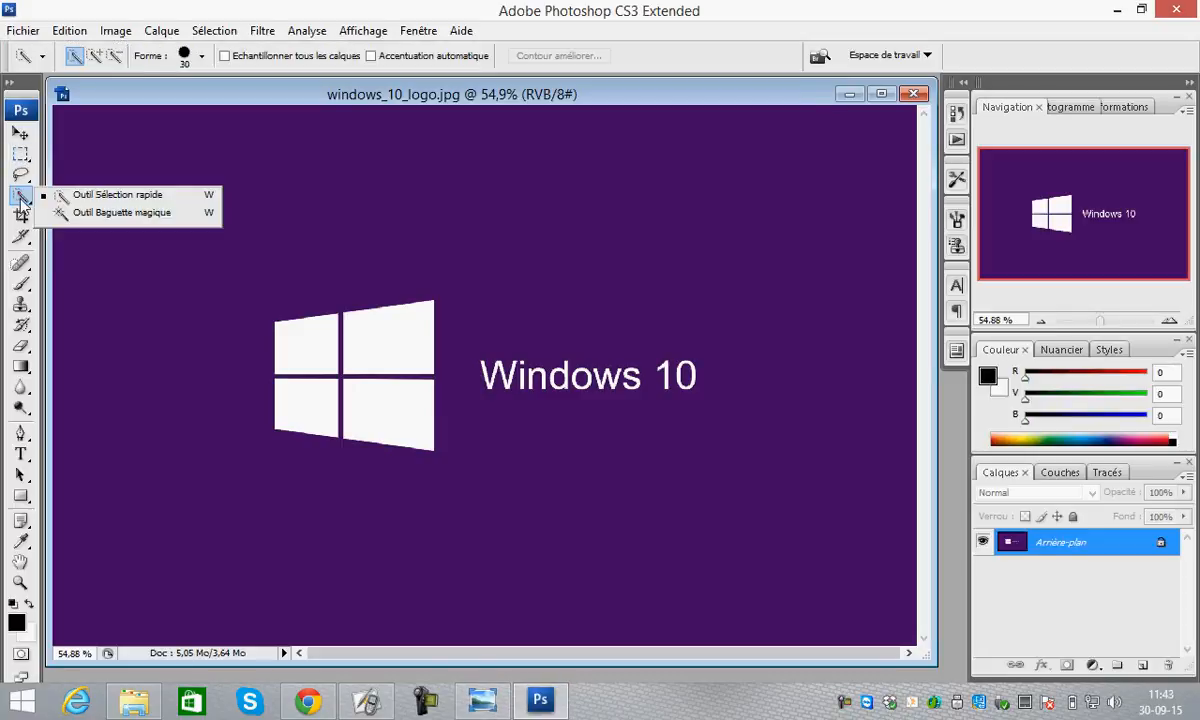
left_click(84, 213)
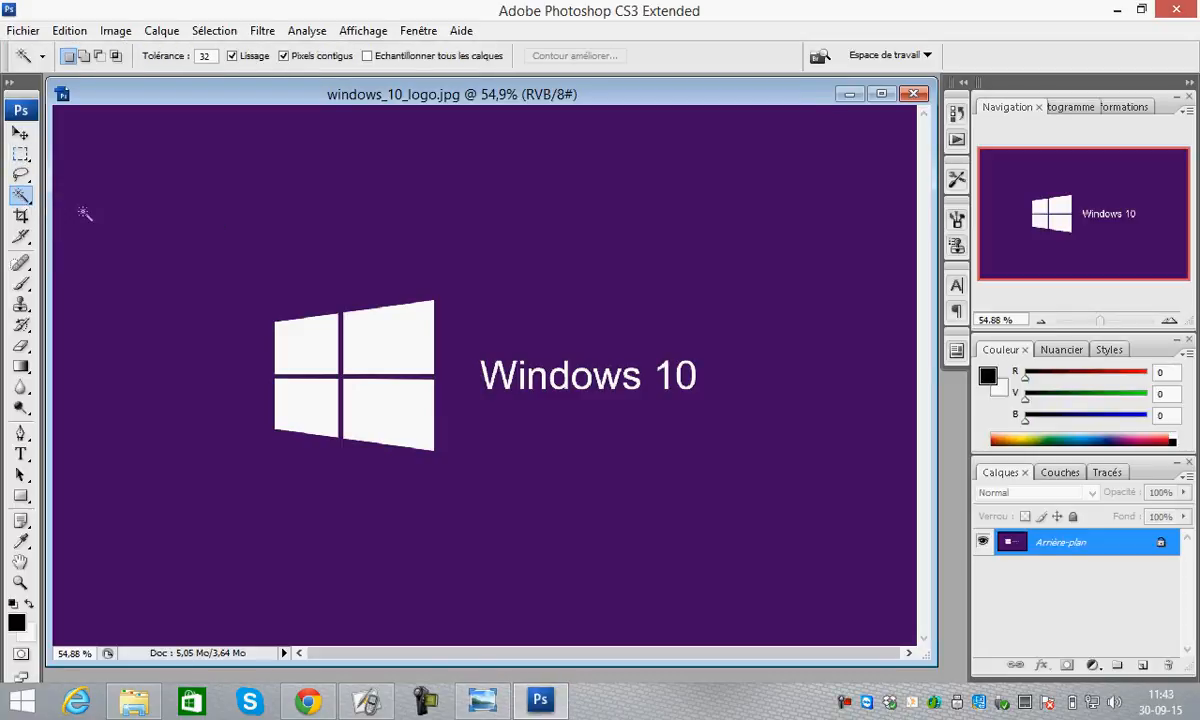
left_click(163, 236)
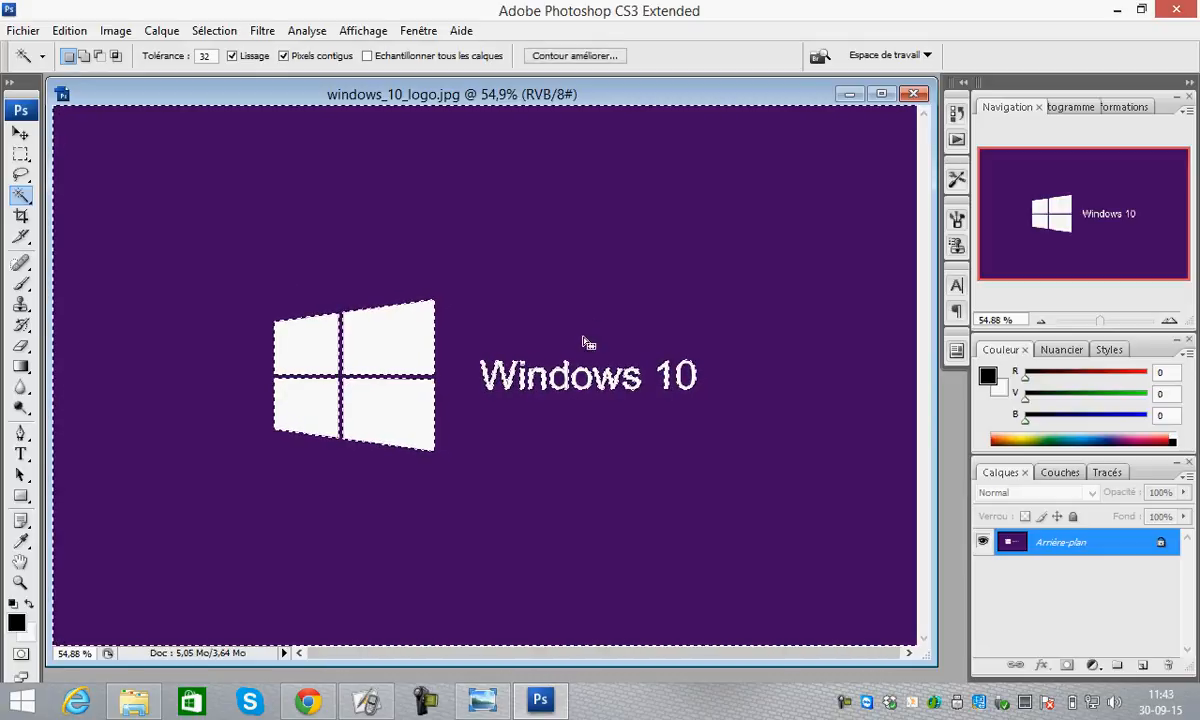
scroll(605, 395, "up", 5)
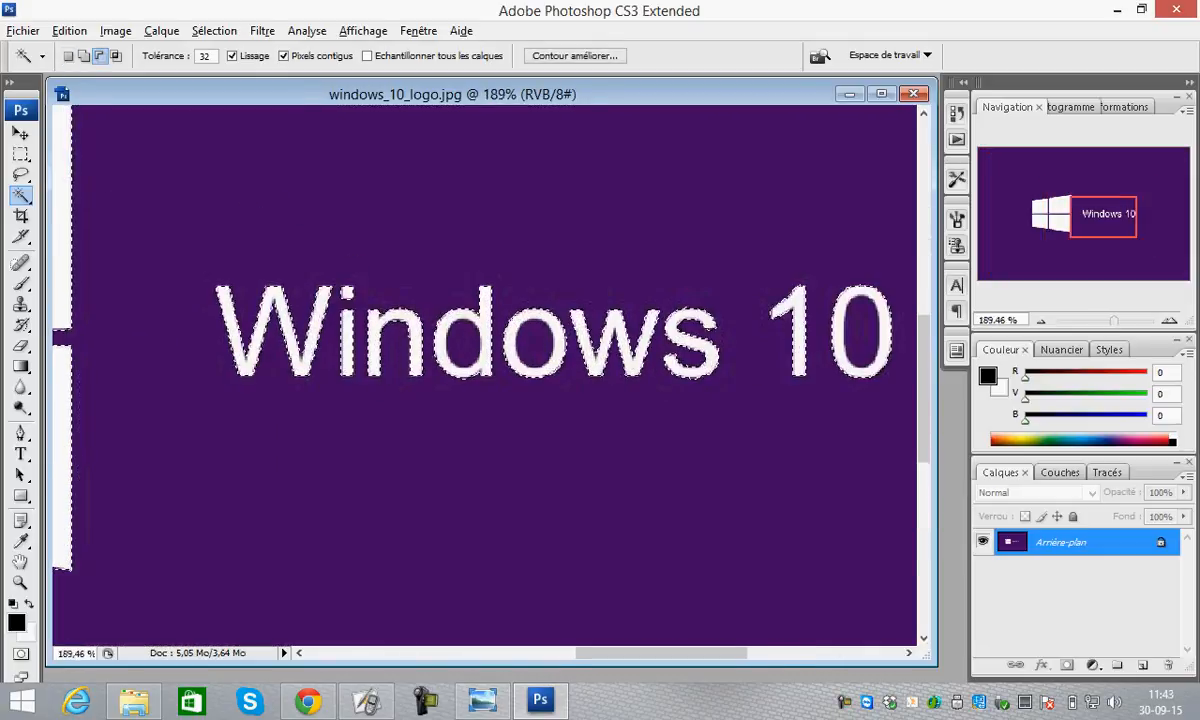
scroll(605, 397, "up", 4)
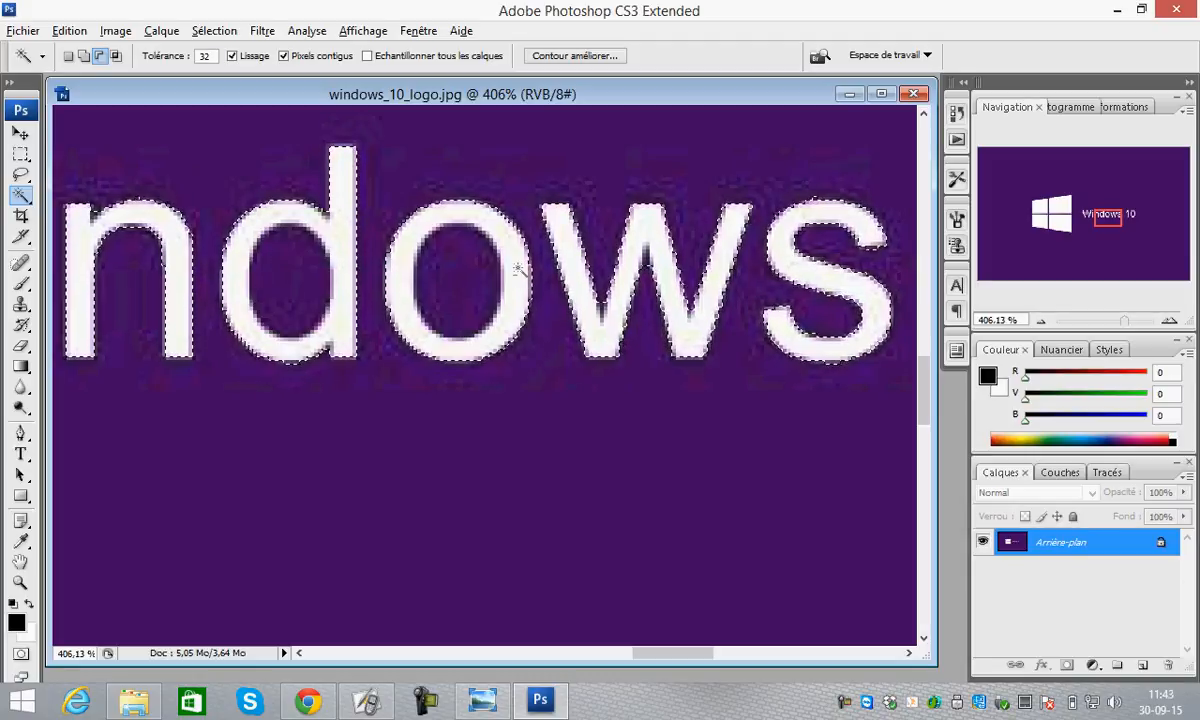
scroll(324, 268, "down", 4)
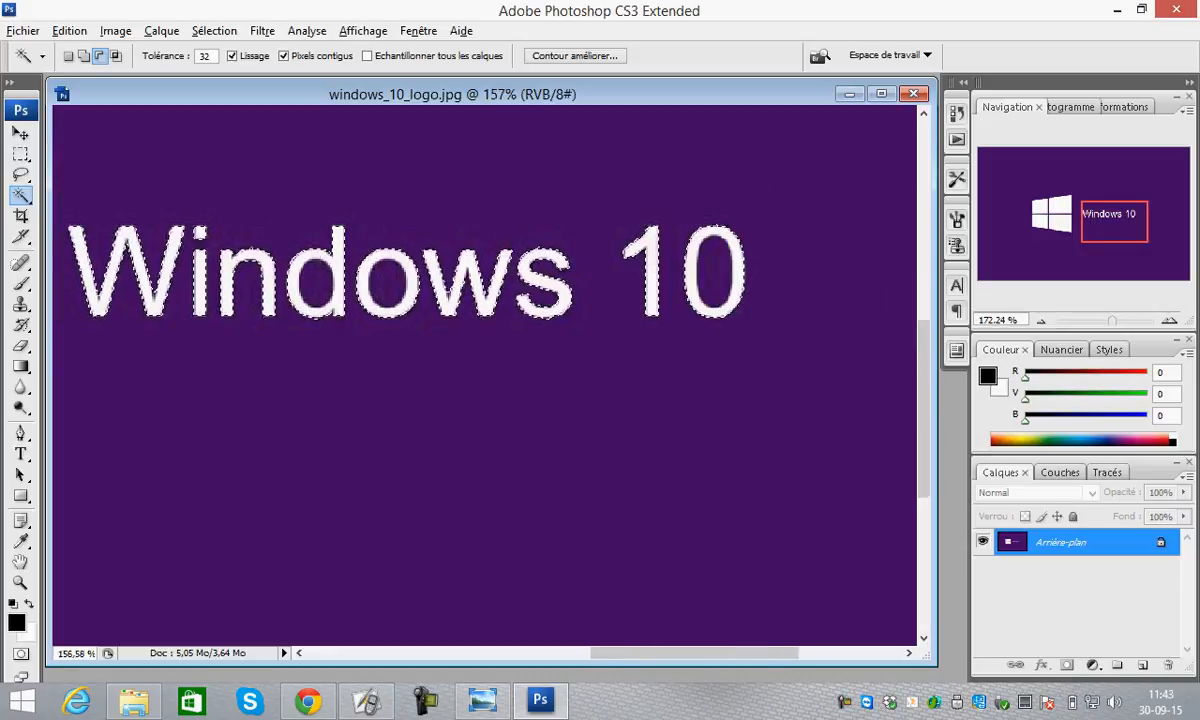
scroll(345, 301, "down", 1)
- Turn off contiguous-pixel sampling for the Magic Wand and reselect all purple areas, including those inside the letters
left_click(286, 57)
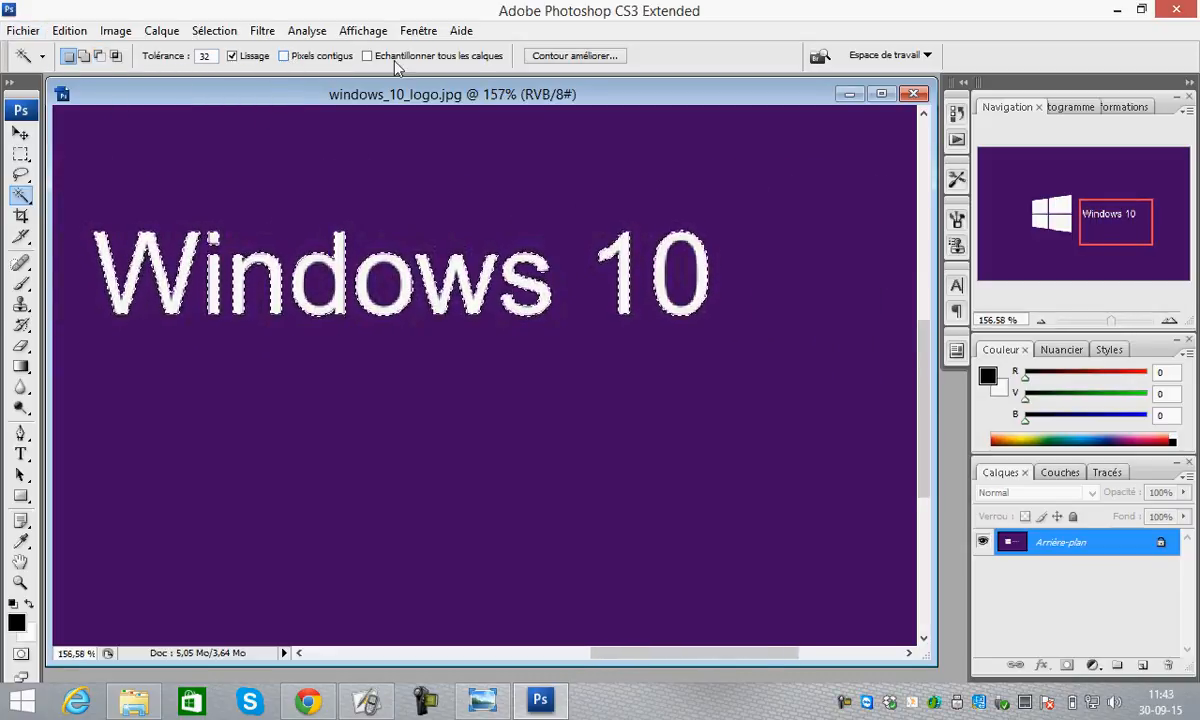
left_click(20, 175)
left_click(20, 195)
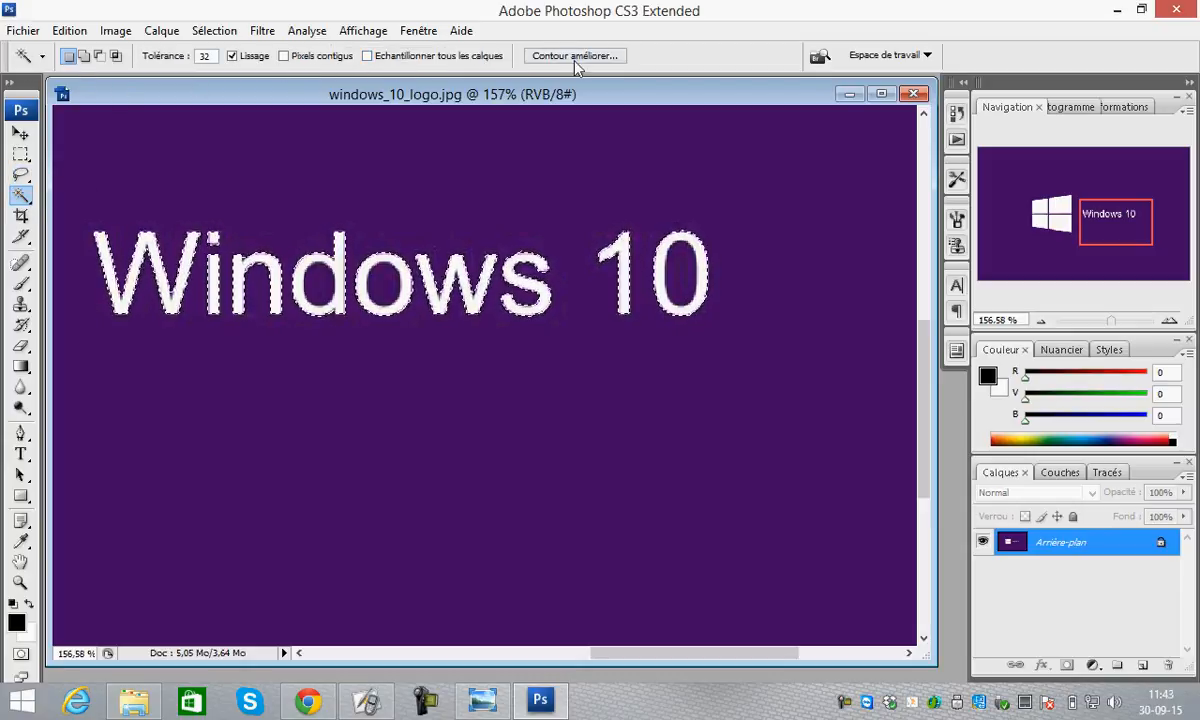
left_click(68, 55)
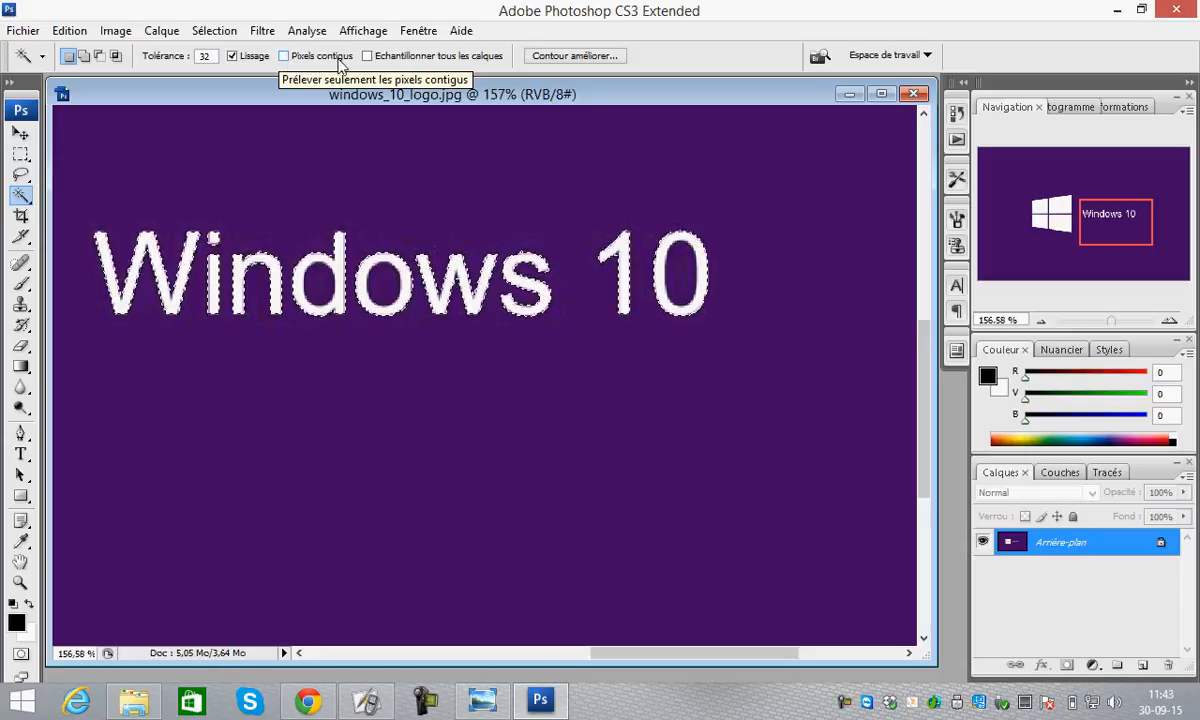
key("ctrl+d")
left_click(418, 421)
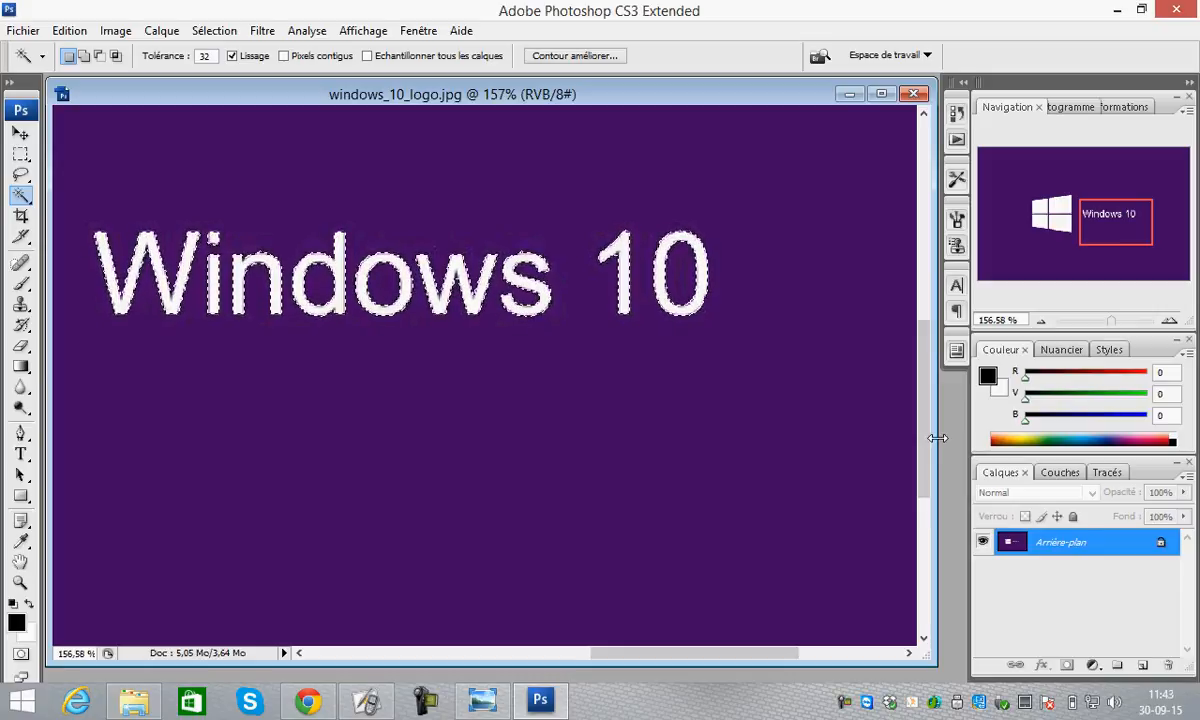
- Try to delete the selected purple area on the locked background layer, and undo the deletion
key("Delete")
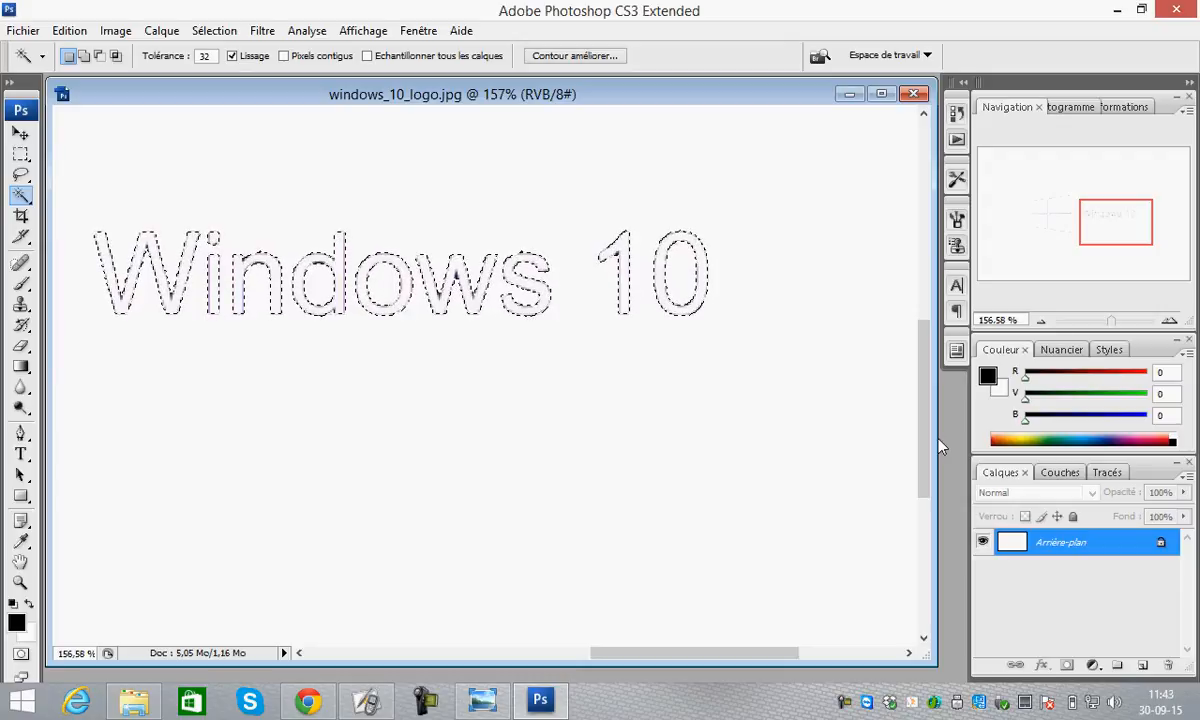
key("ctrl+z")
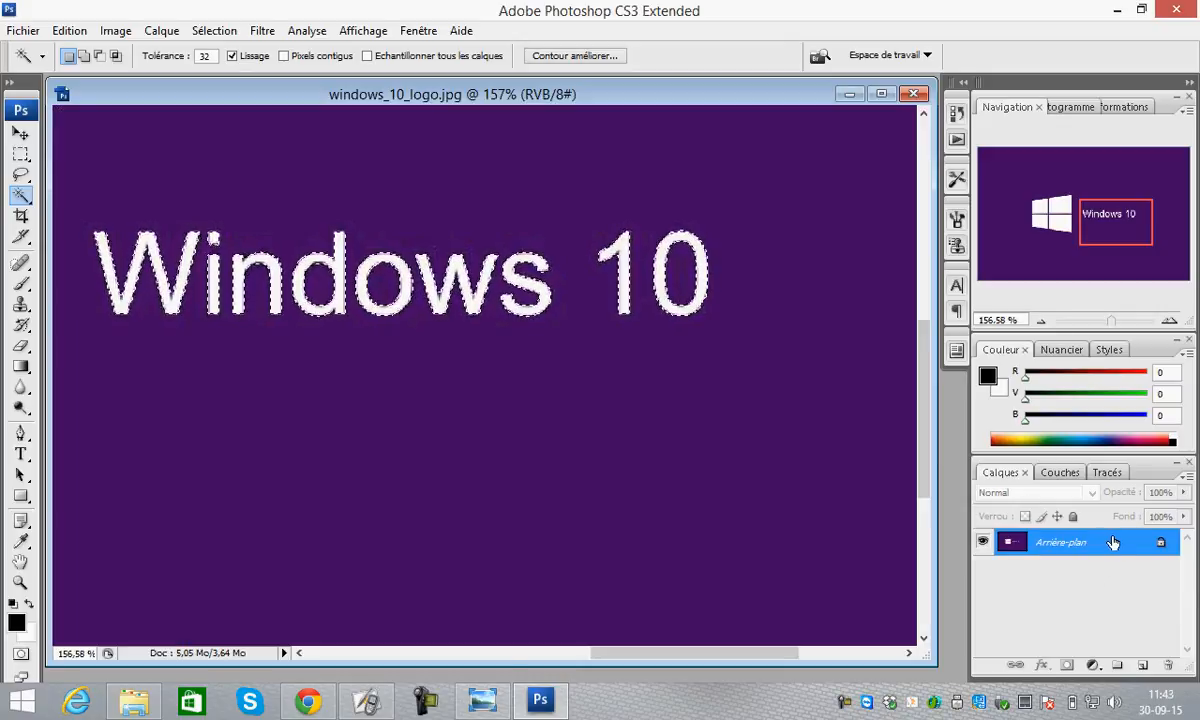
- Convert the locked background into the regular layer Calque 0, delete the selected purple area and deselect
double_click(1122, 543)
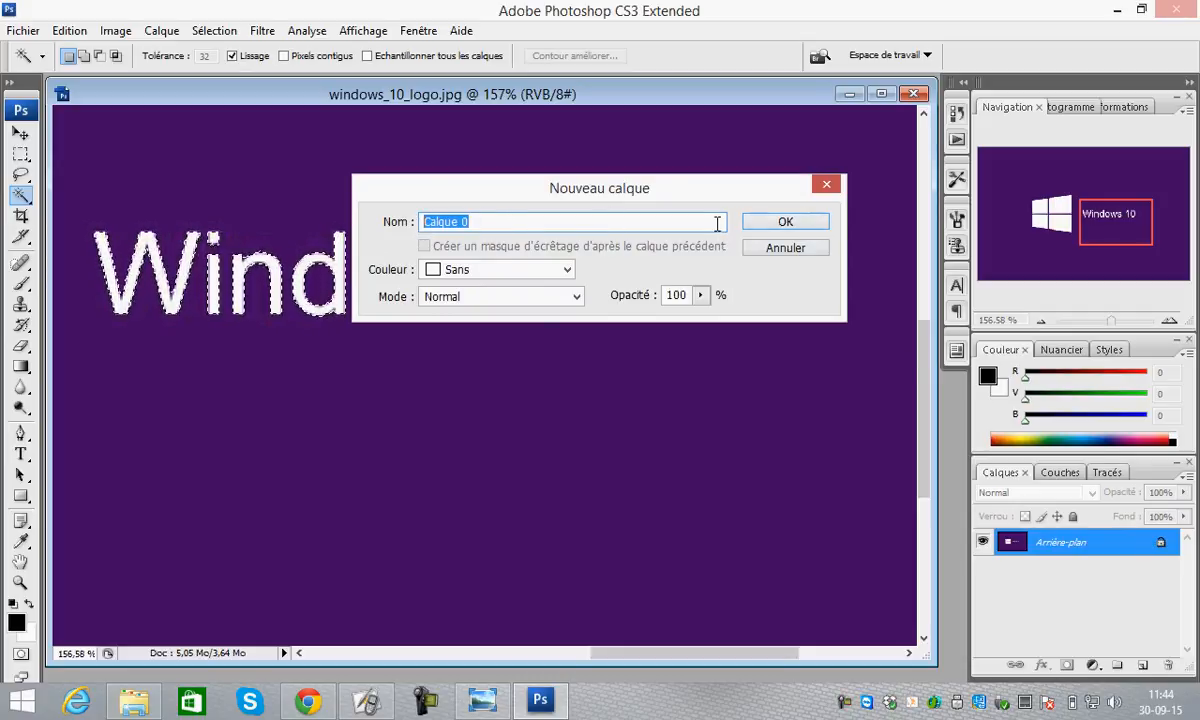
left_click(785, 222)
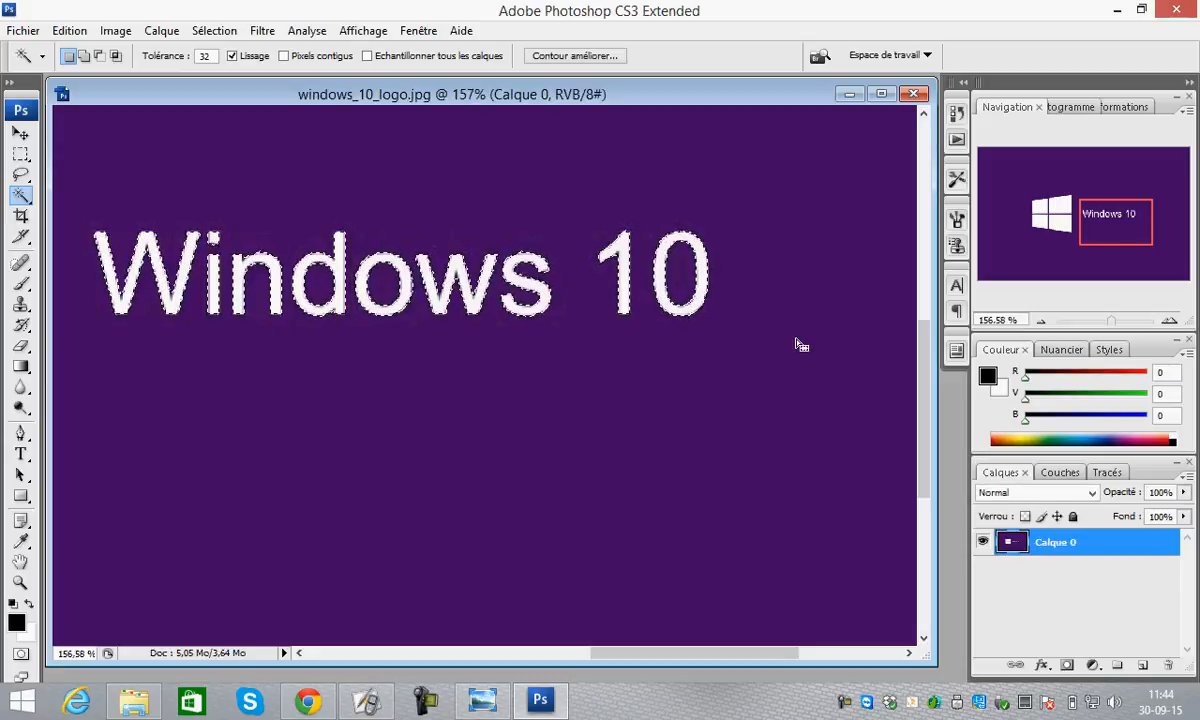
key("Delete")
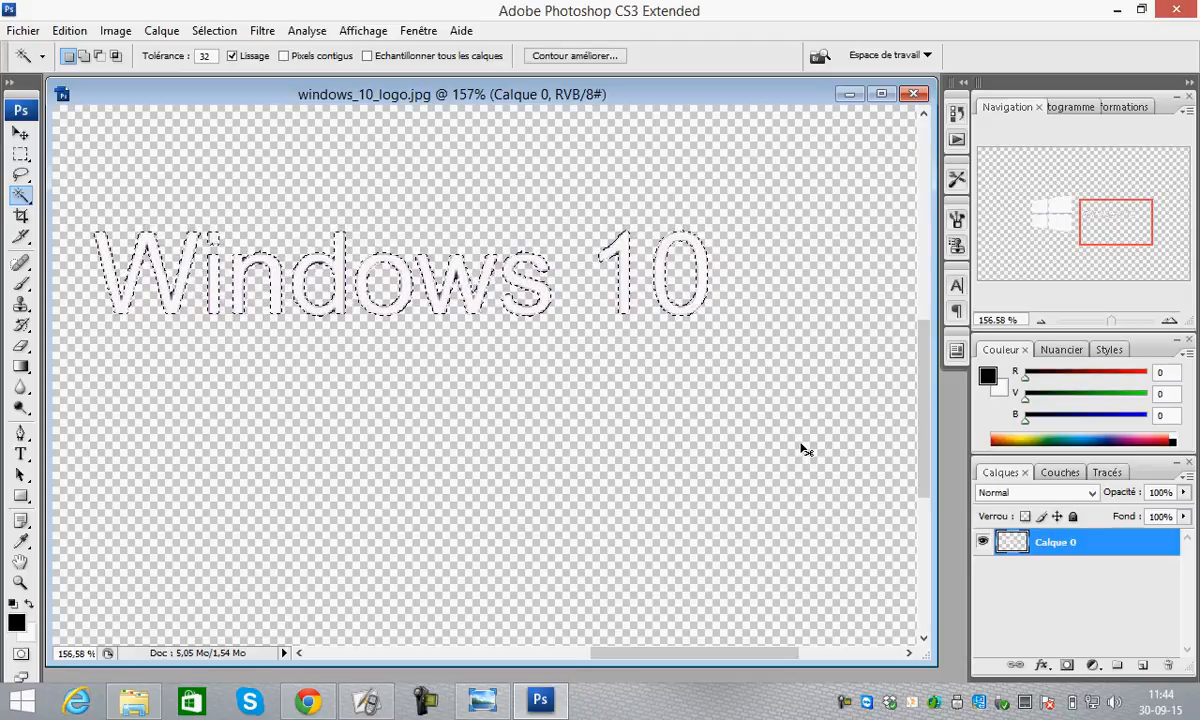
left_click(214, 30)
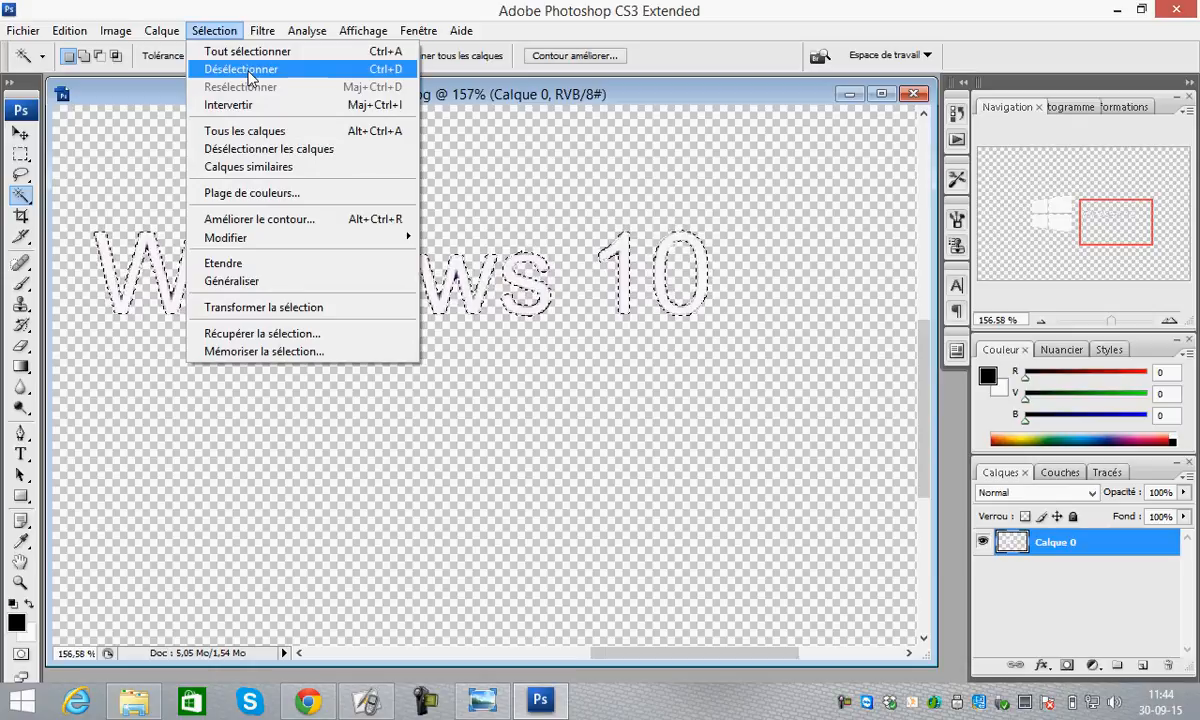
left_click(383, 72)
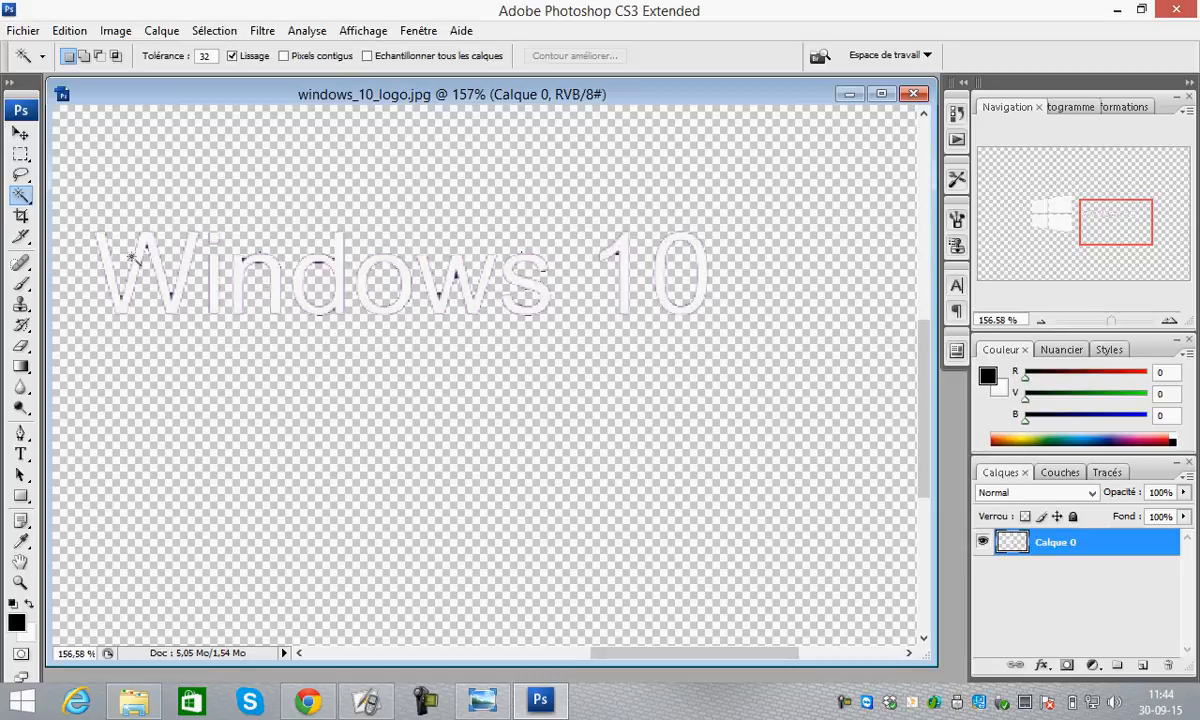
- Examine the leftover purple pixels around the letters "ows" and undo back to the unselected, locked background image
left_click(20, 582)
left_click_drag(340, 235, 538, 320)
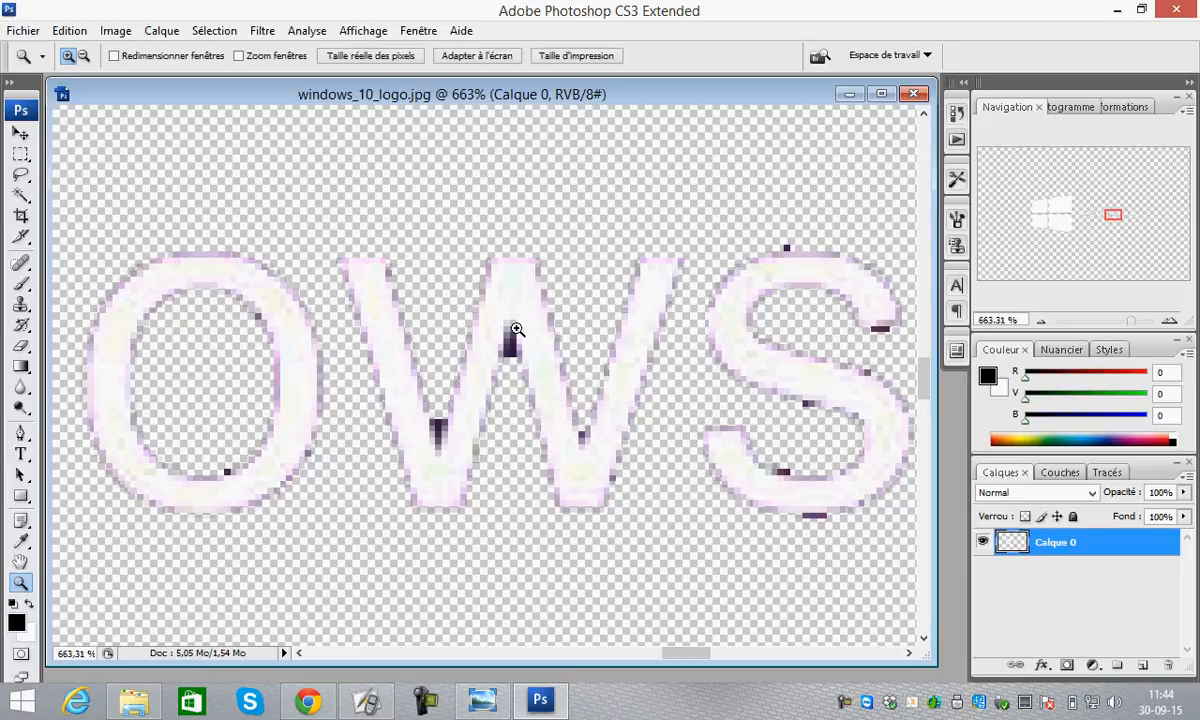
key("ctrl+alt+z")
key("ctrl+alt+z")
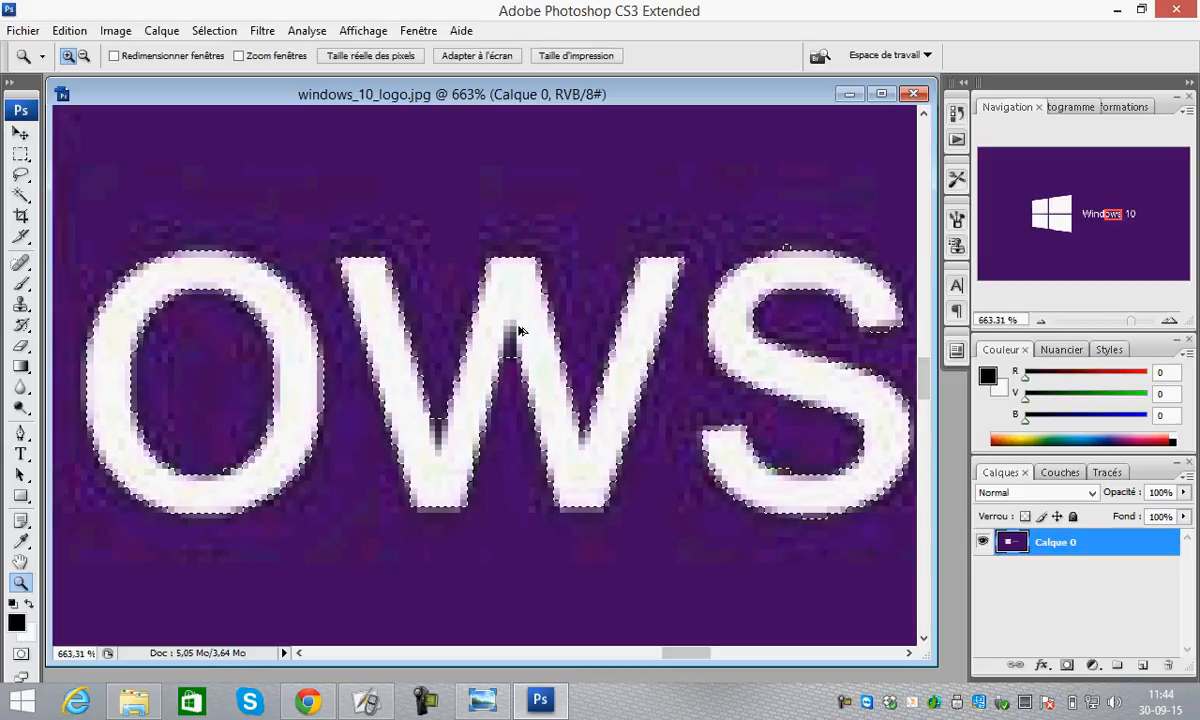
key("ctrl+alt+z")
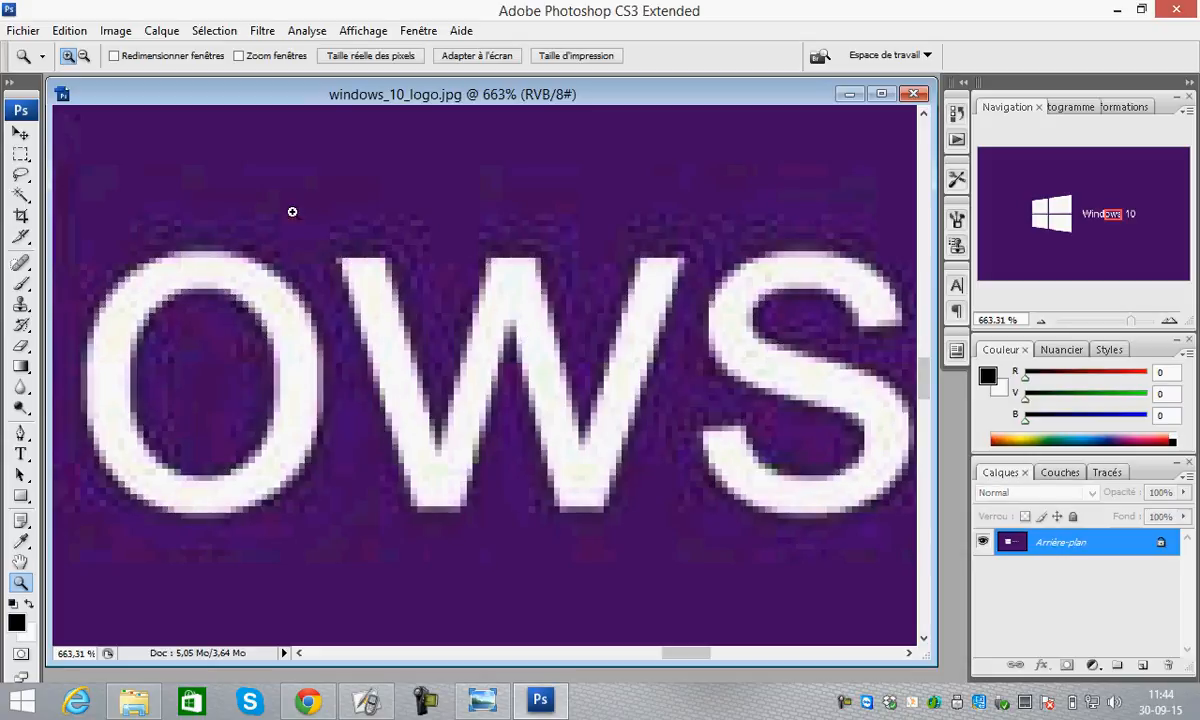
- Select the purple background with the Magic Wand at tolerance 50, and reselect it at tolerance 80
left_click(20, 194)
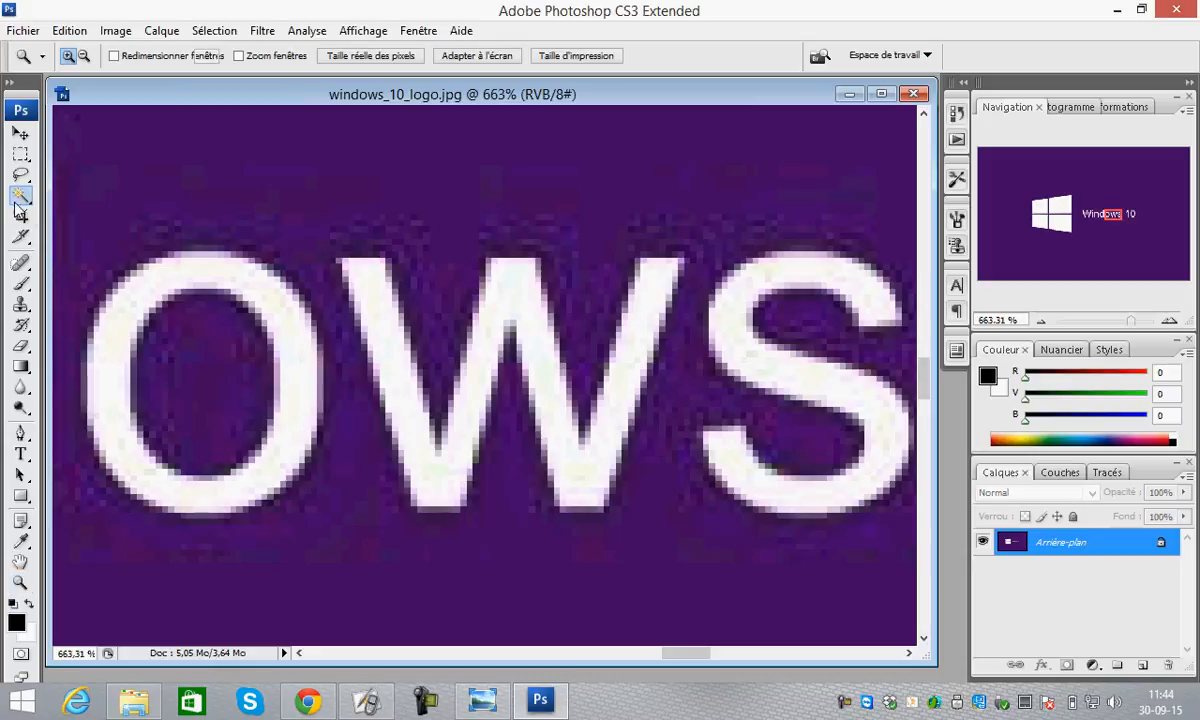
left_click_drag(214, 56, 131, 64)
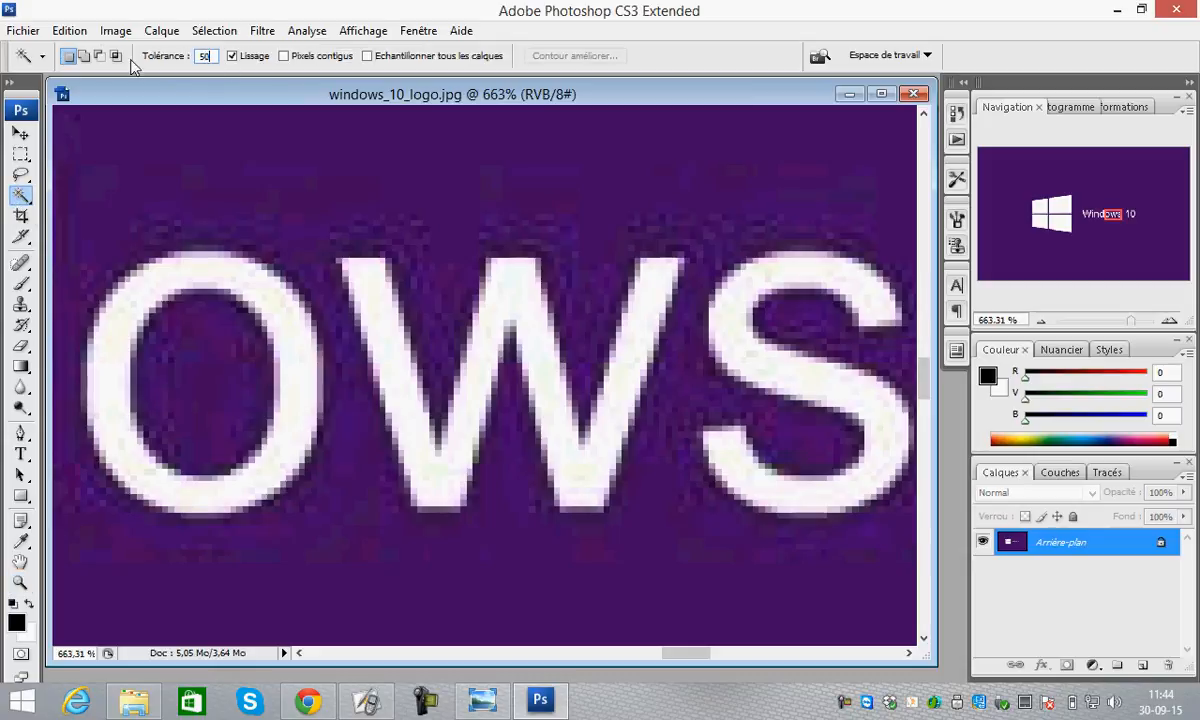
left_click(390, 165)
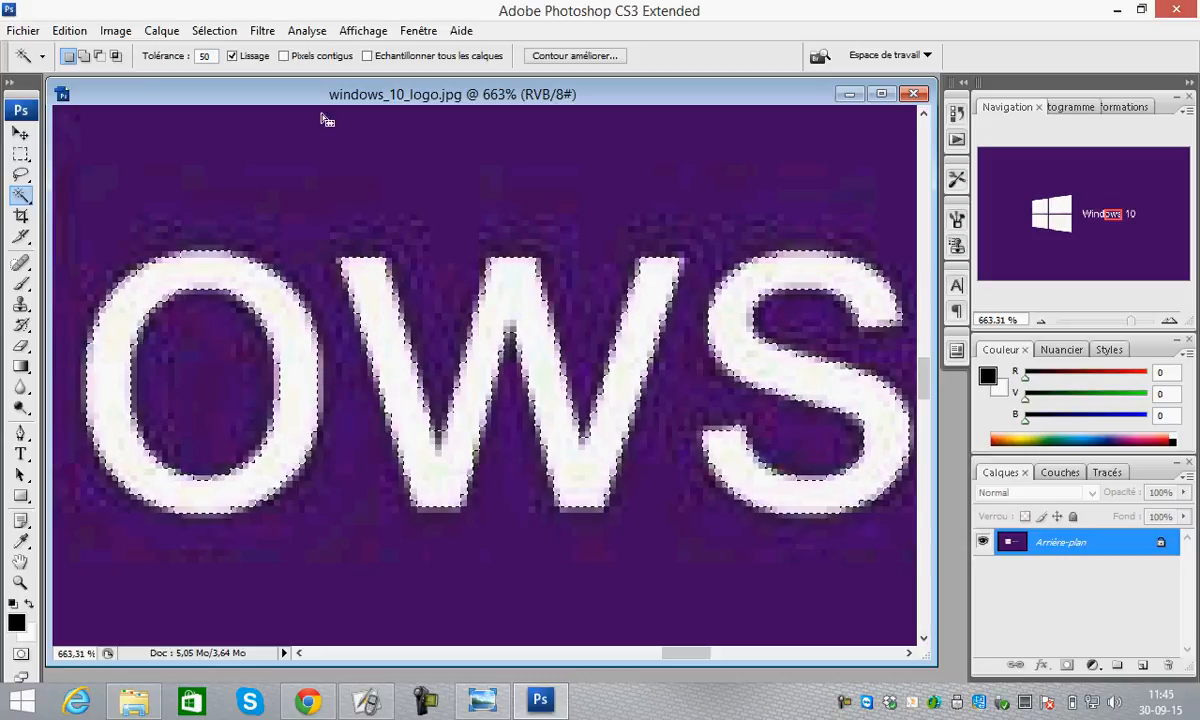
left_click(208, 55)
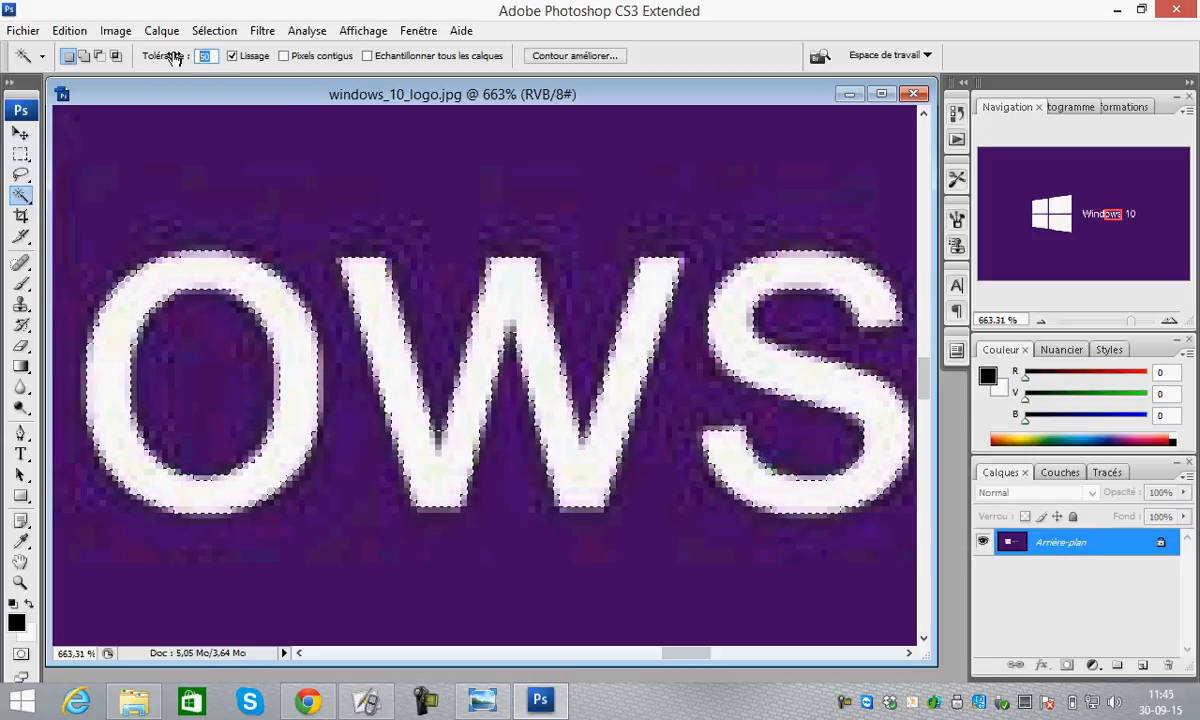
type("80")
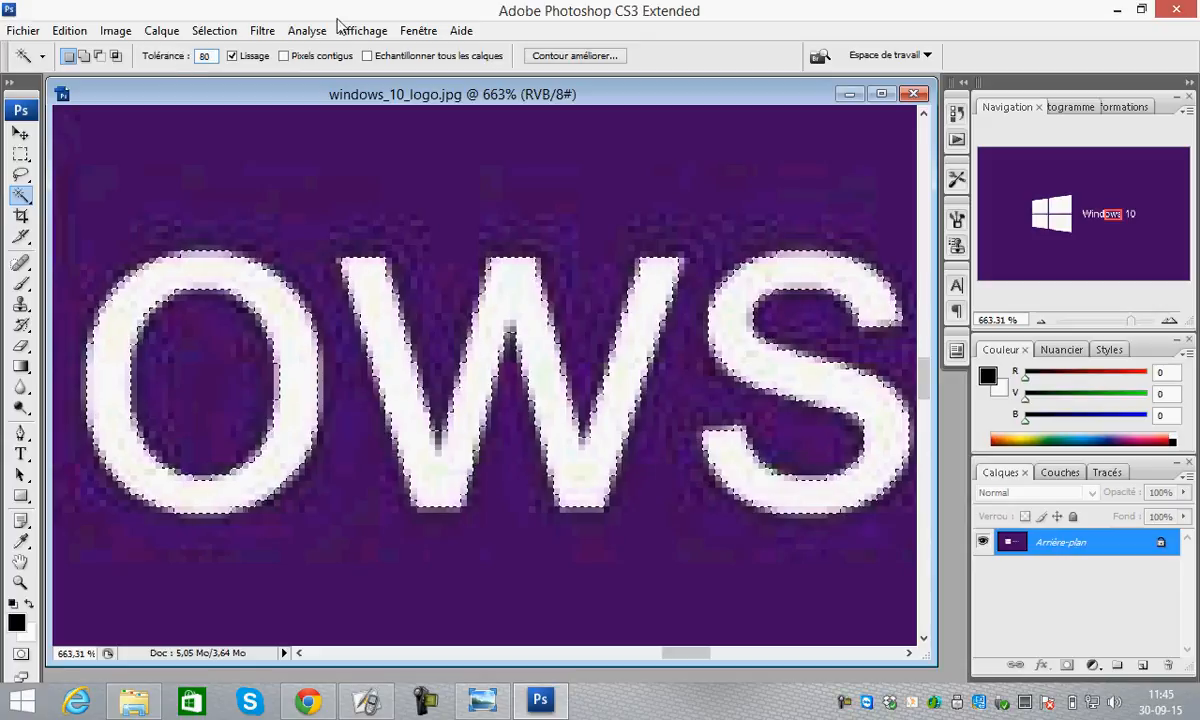
left_click(407, 177)
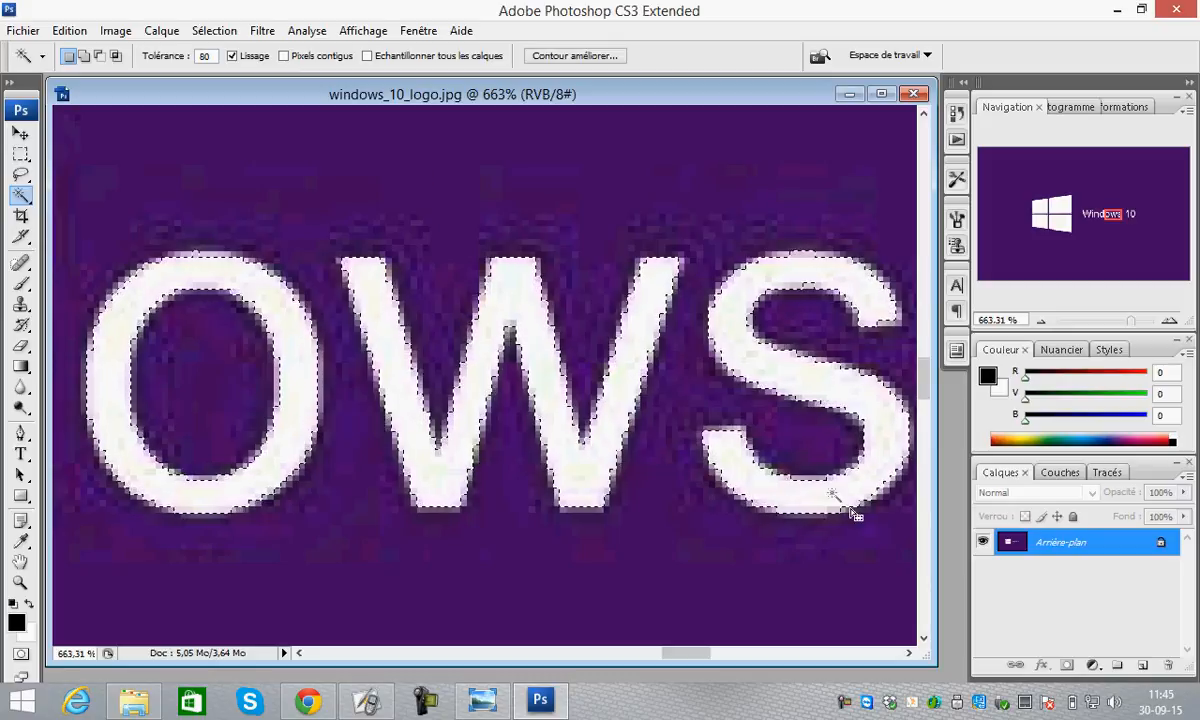
- Convert the locked background into the regular layer Calque 0, delete the purple selection and deselect, leaving the logo on transparency
double_click(1127, 546)
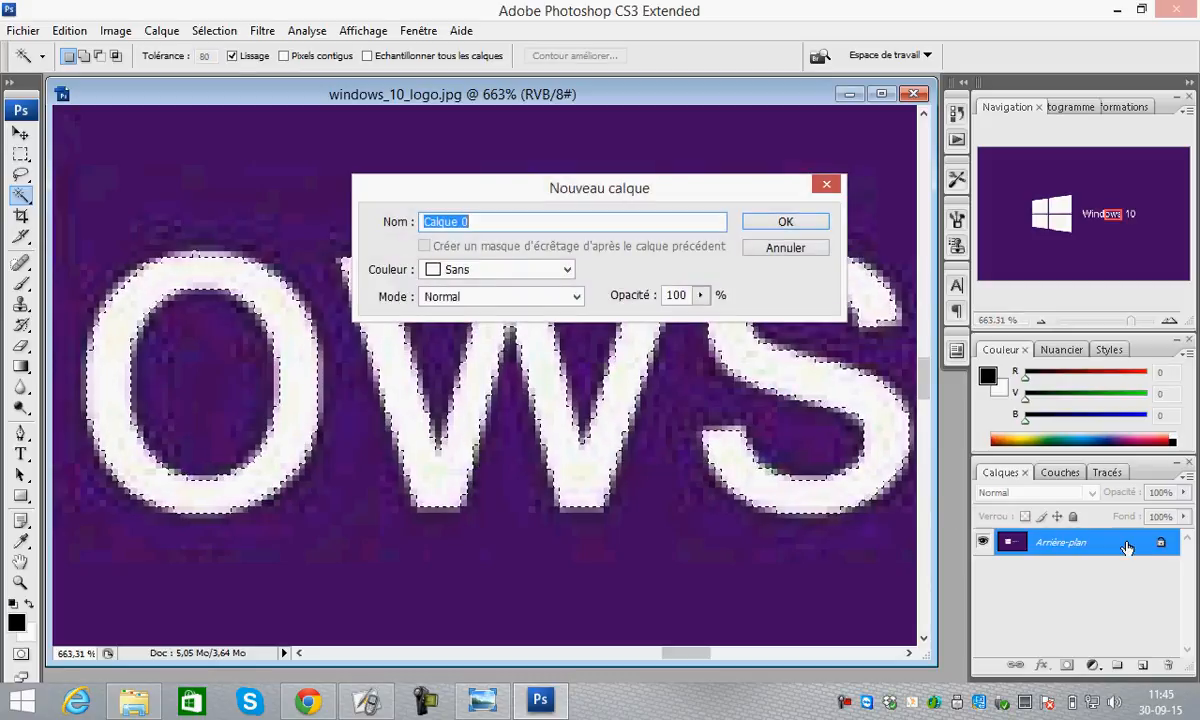
left_click(786, 223)
key("Delete")
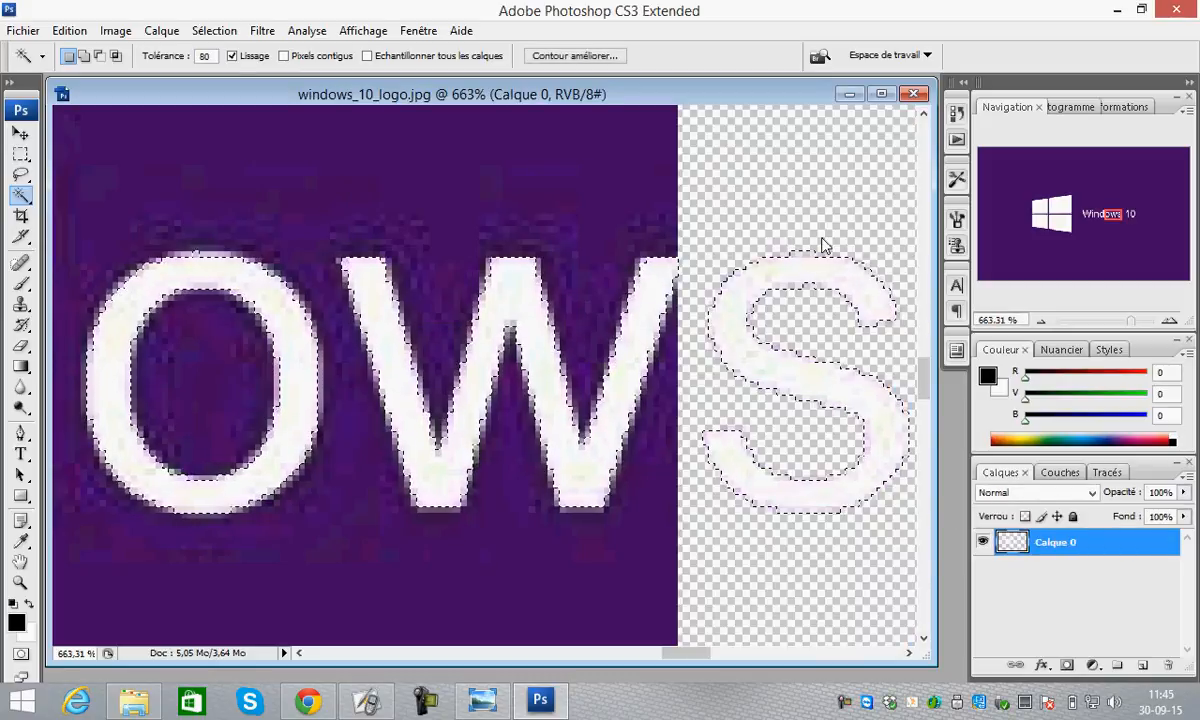
double_click(20, 562)
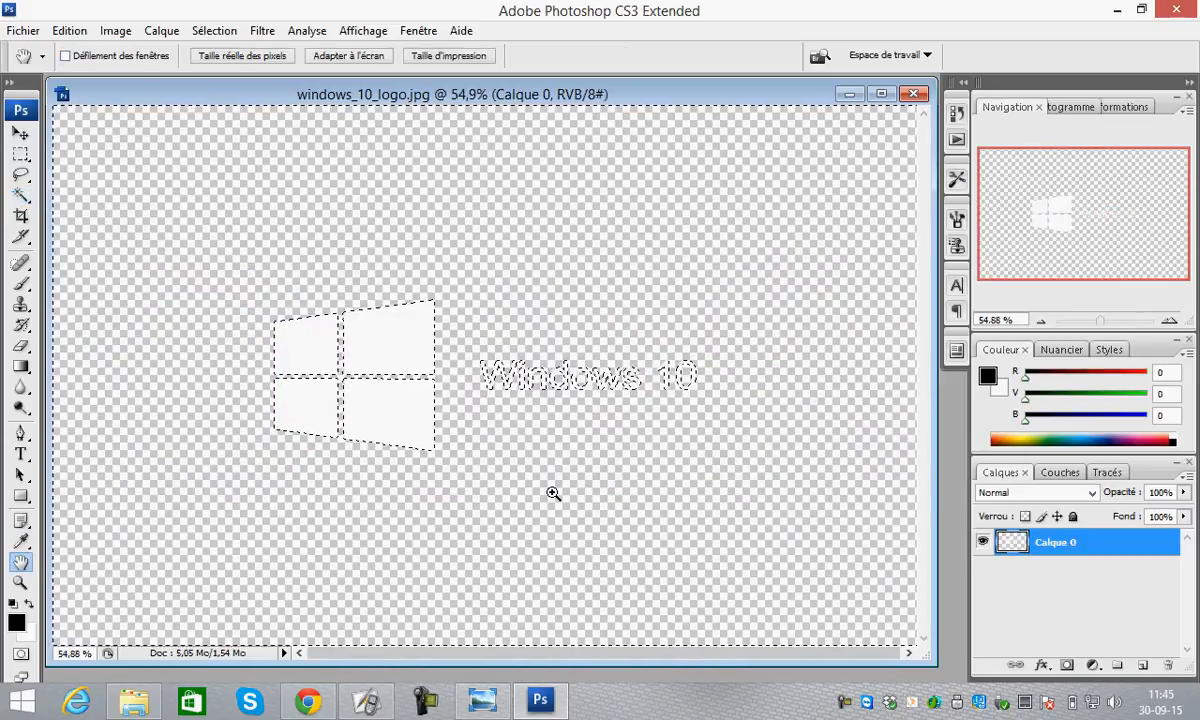
key("ctrl+d")
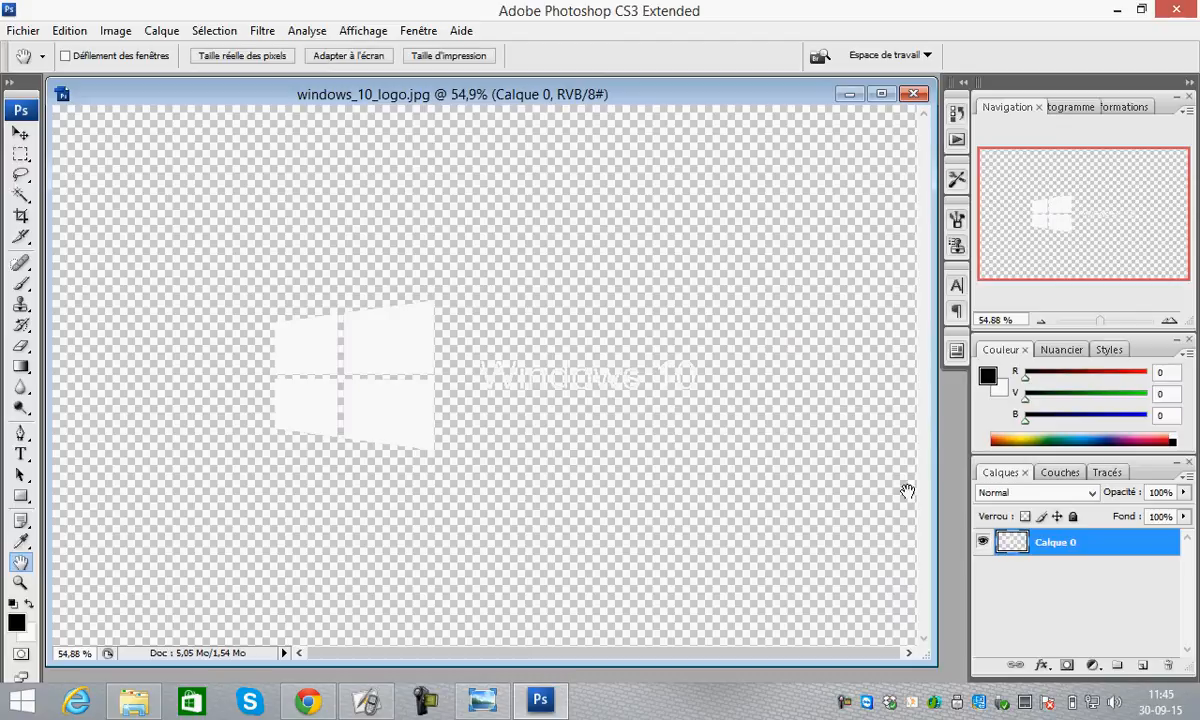
- Add a new layer beneath Calque 0 and fill it with black using the Paint Bucket tool
left_click(1141, 665)
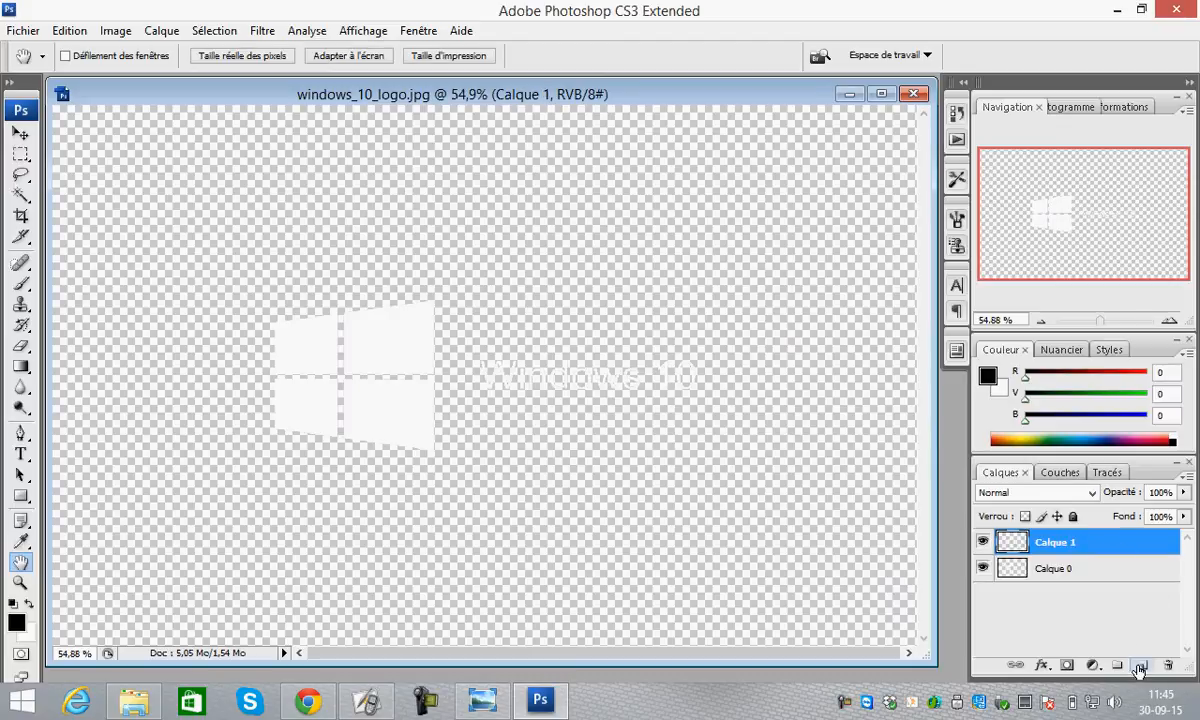
left_click_drag(1117, 568, 1099, 608)
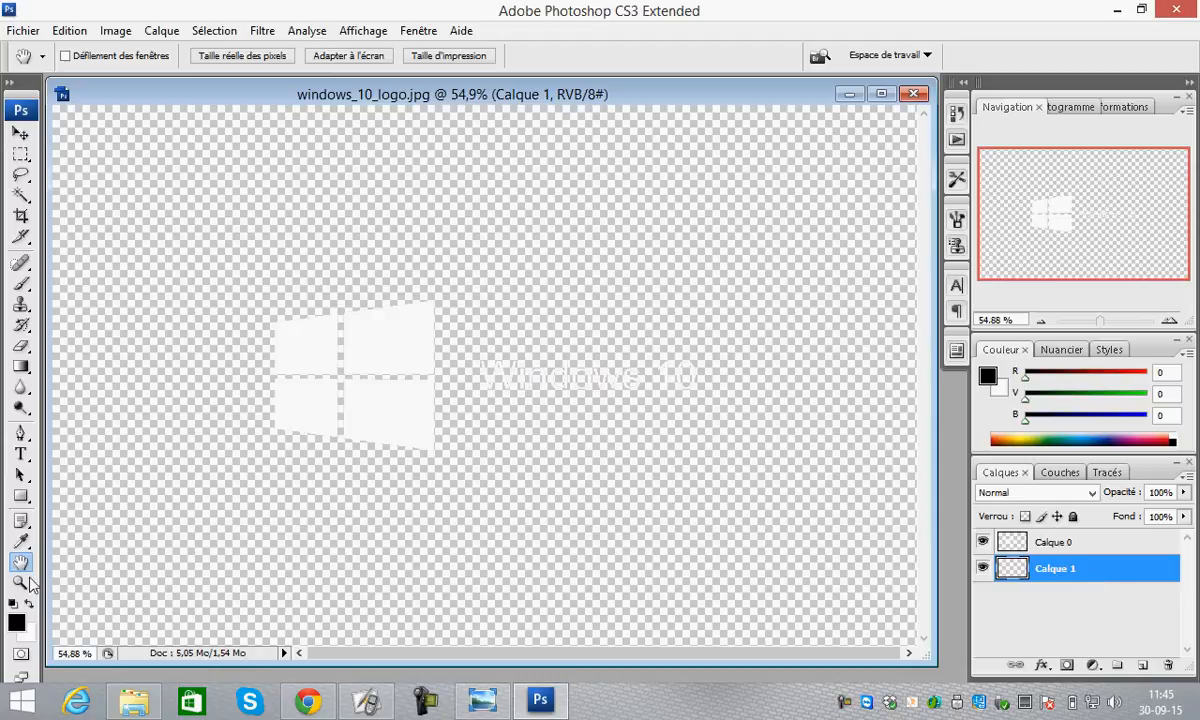
left_click(21, 367)
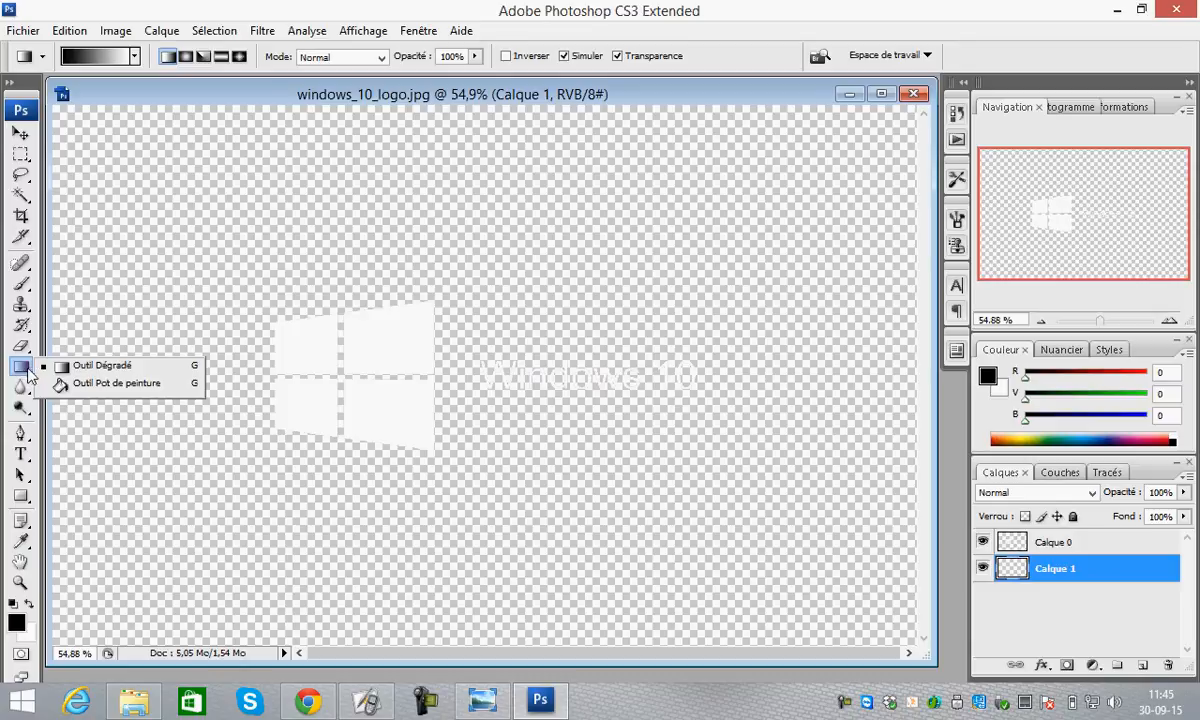
left_click(82, 386)
left_click(171, 220)
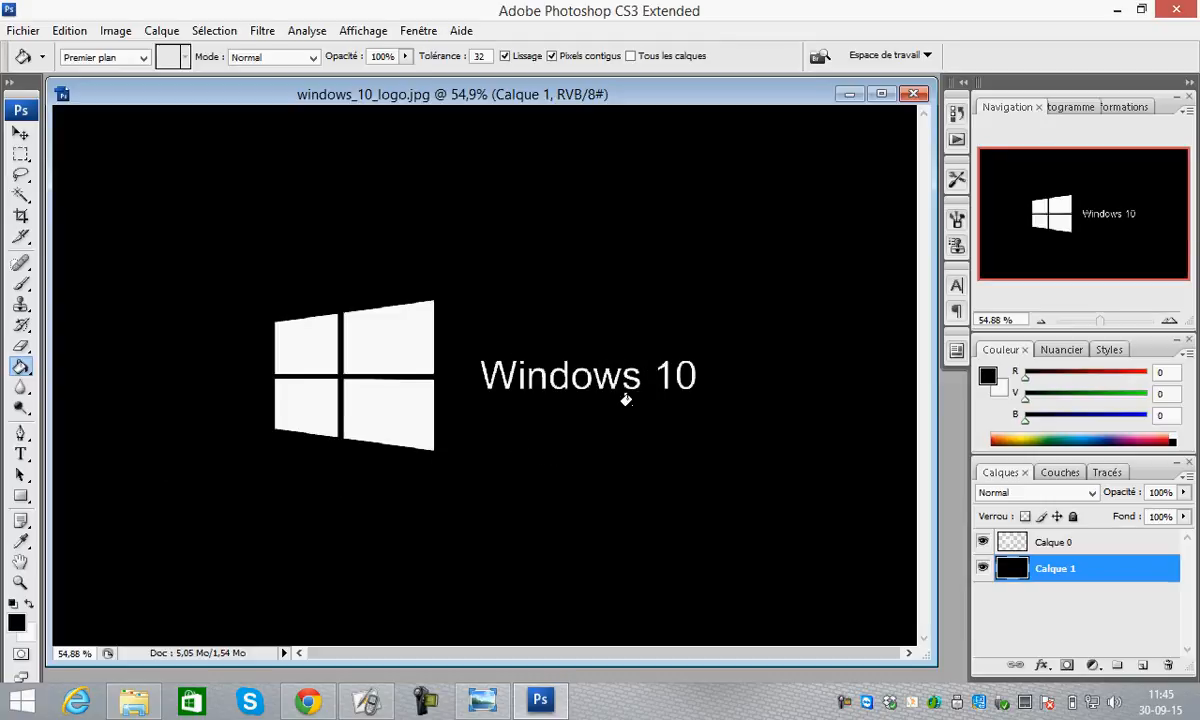
- Examine the logo and text edges against the black background at 100% zoom and at full-image view
double_click(20, 583)
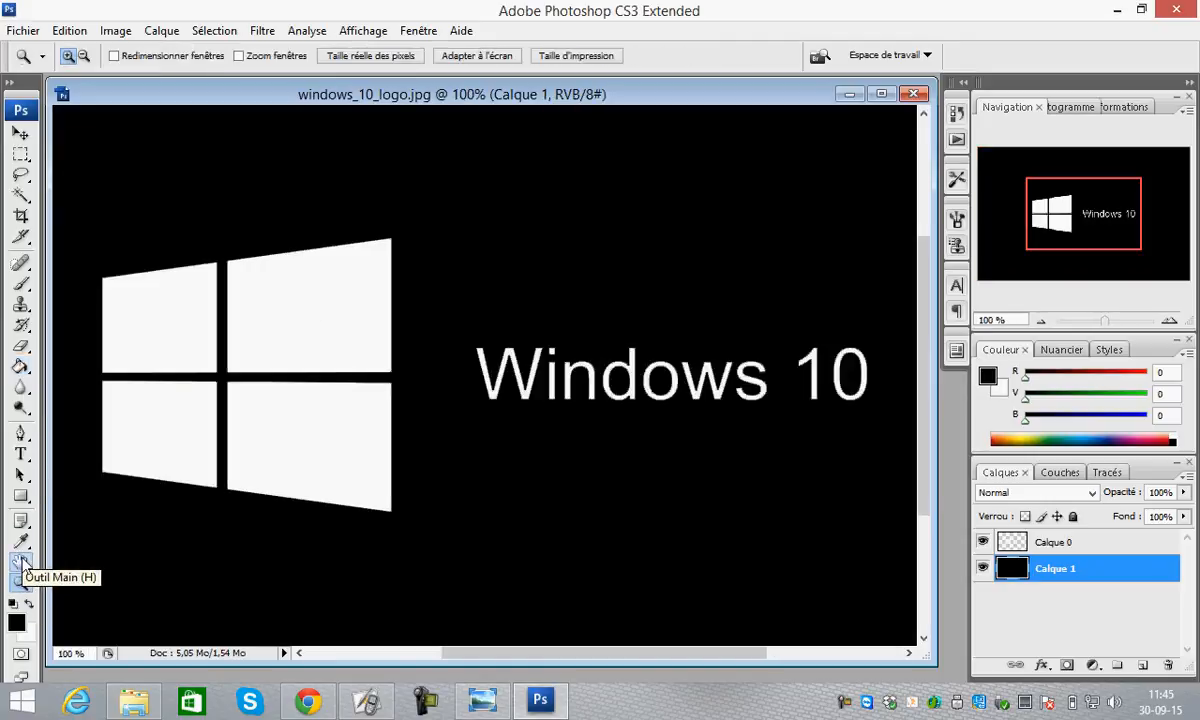
double_click(20, 562)
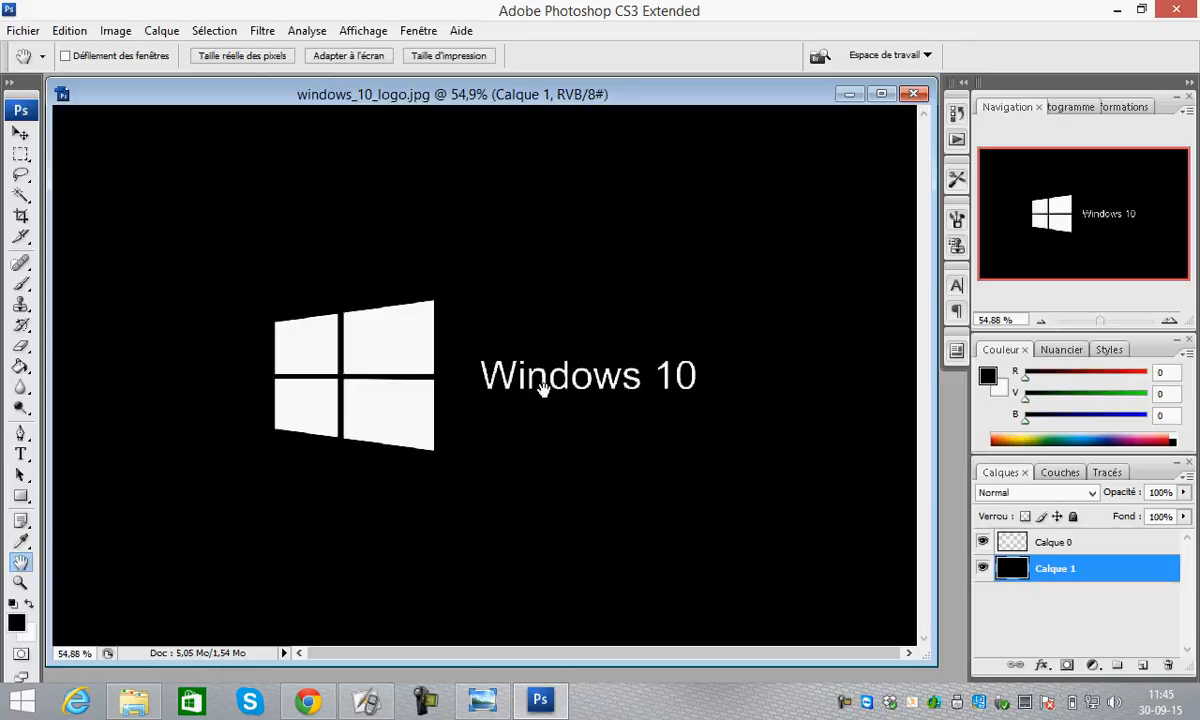
double_click(20, 582)
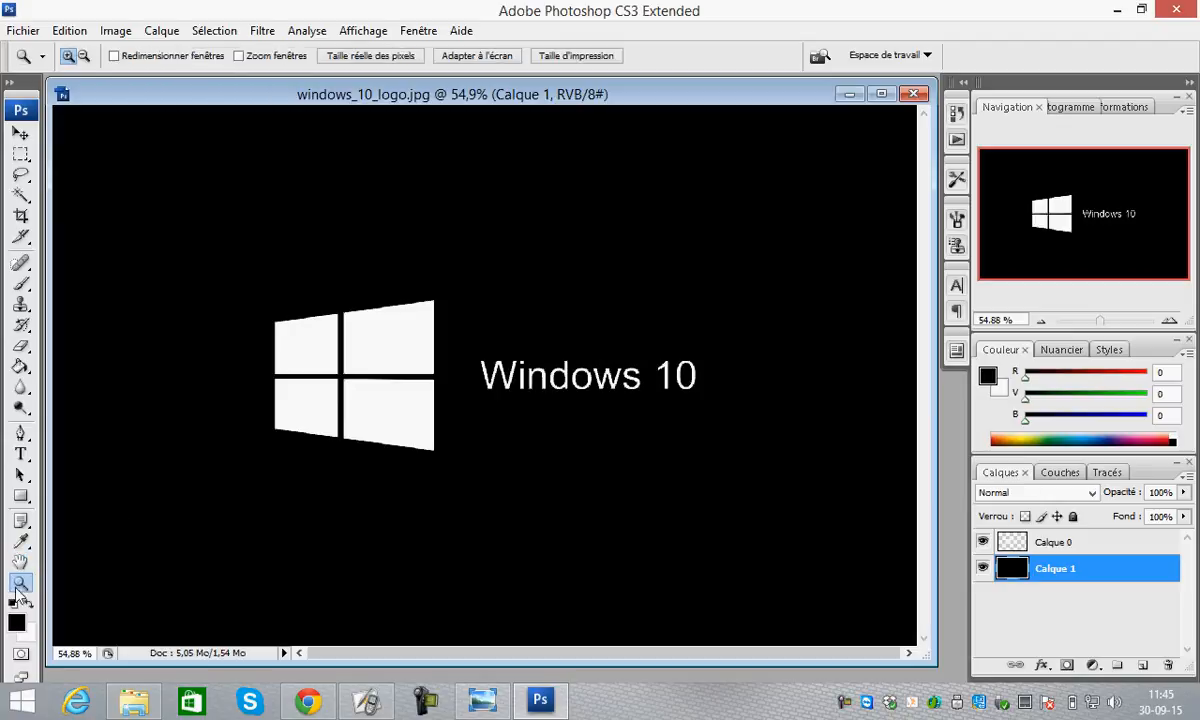